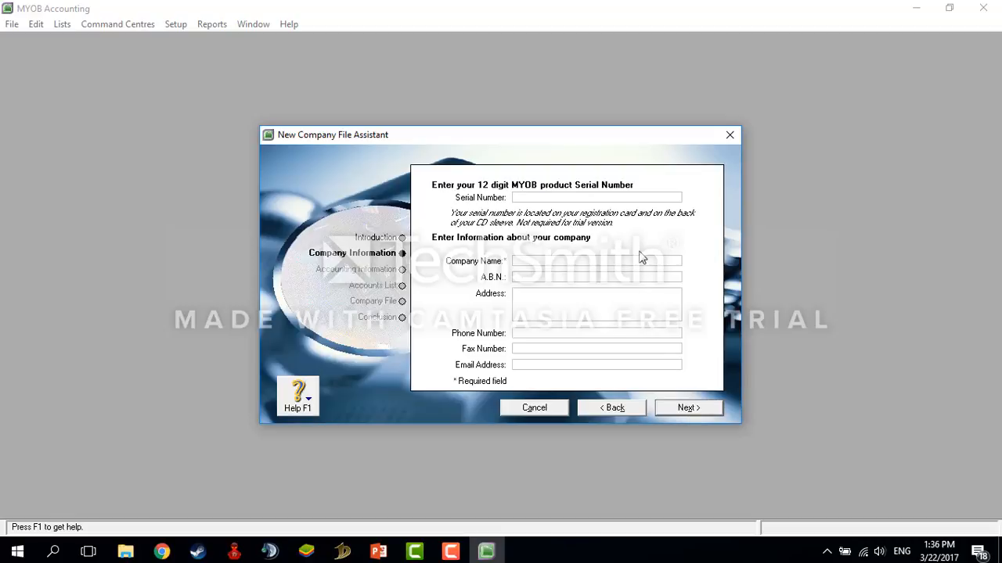
Step: Enter company name PT HIMAKSI plus its address, phone, fax and e-mail, then continue
click(613, 196)
text(PT HIMAKSI)
click(574, 300)
text(JL. LPP YOGYAKARTA)
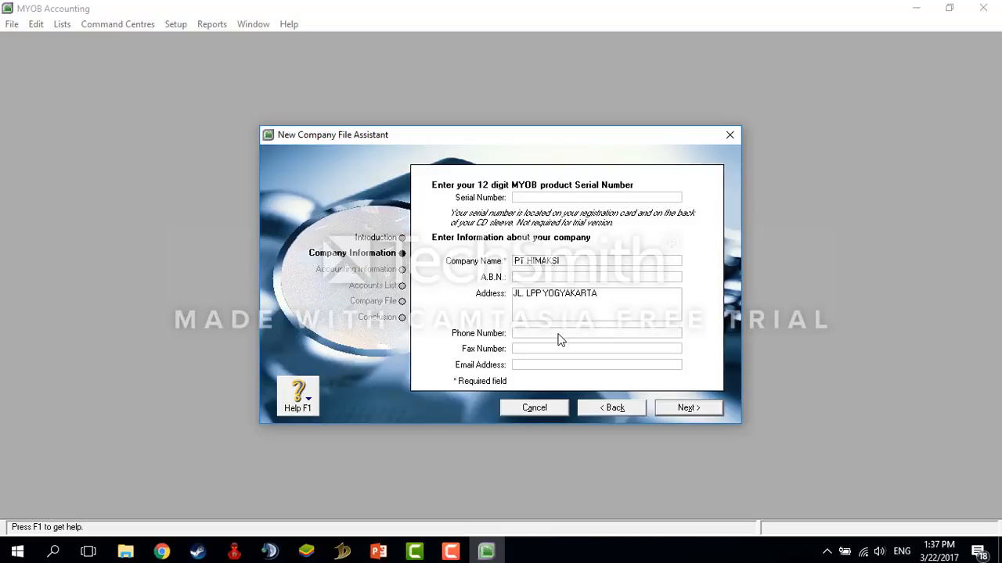
click(552, 347)
click(545, 365)
text(HIMAKSI.CO.ID)
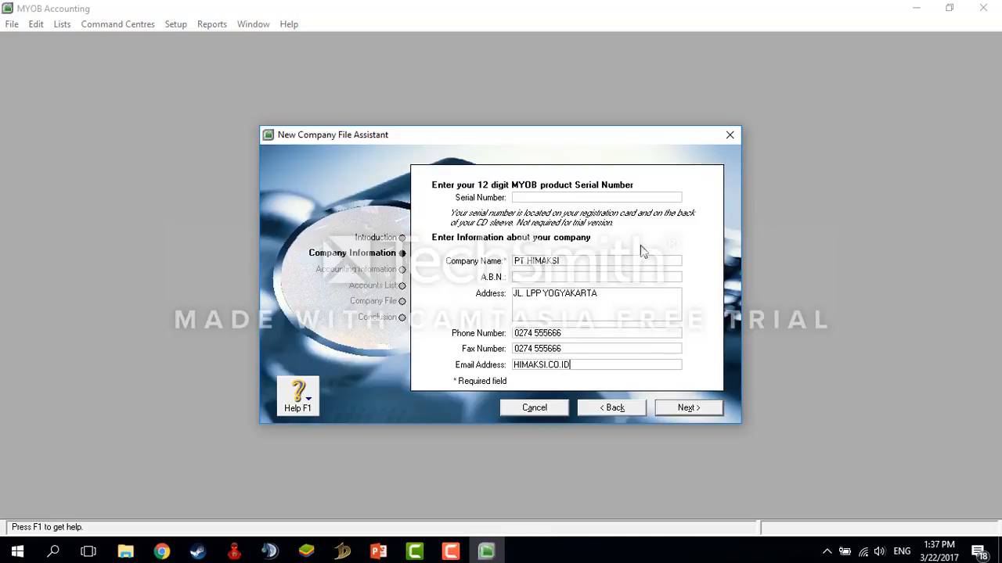
click(691, 408)
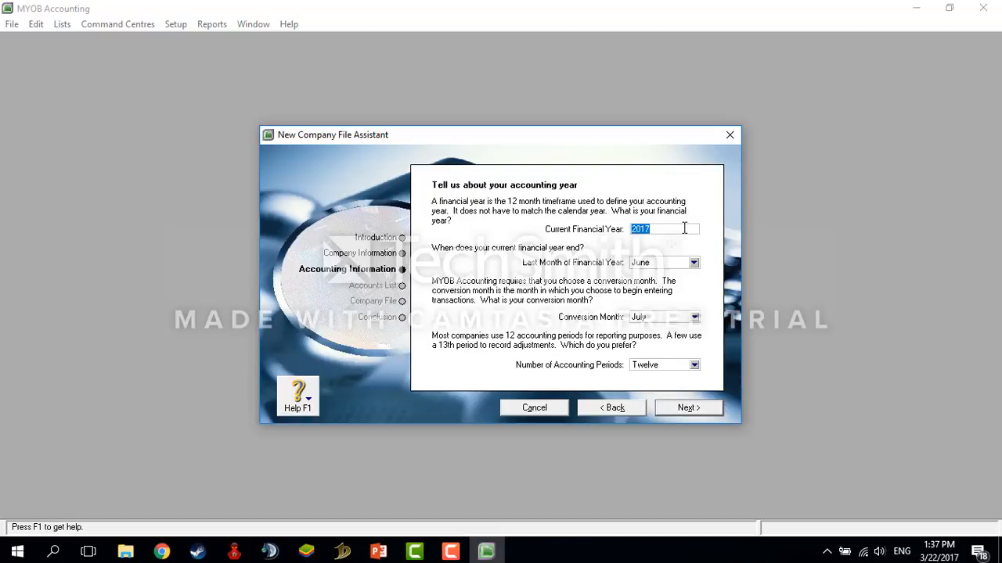
Step: Set financial year 2017 ending in December, conversion month January, twelve periods, and continue
click(684, 228)
text(2017)
click(693, 264)
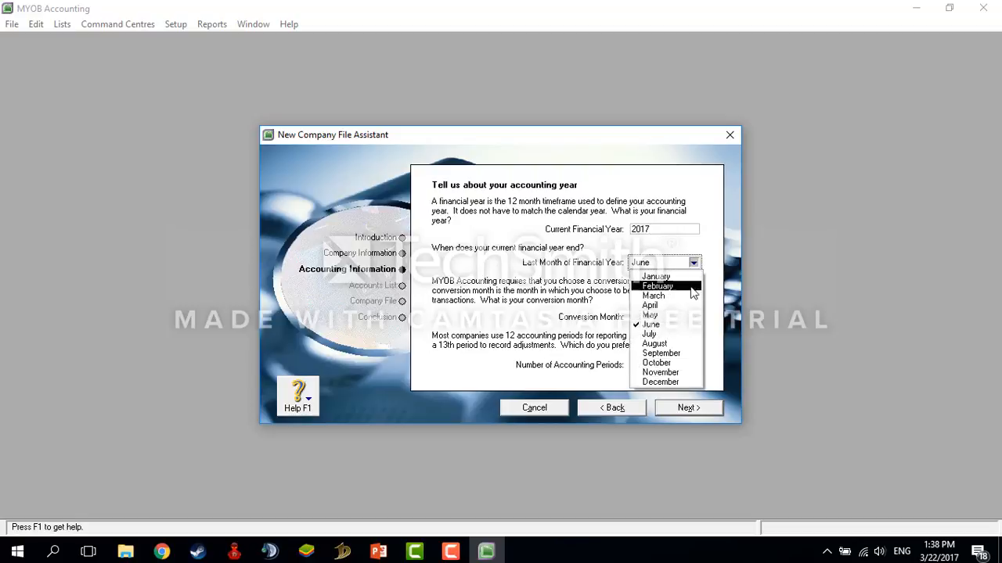
click(661, 382)
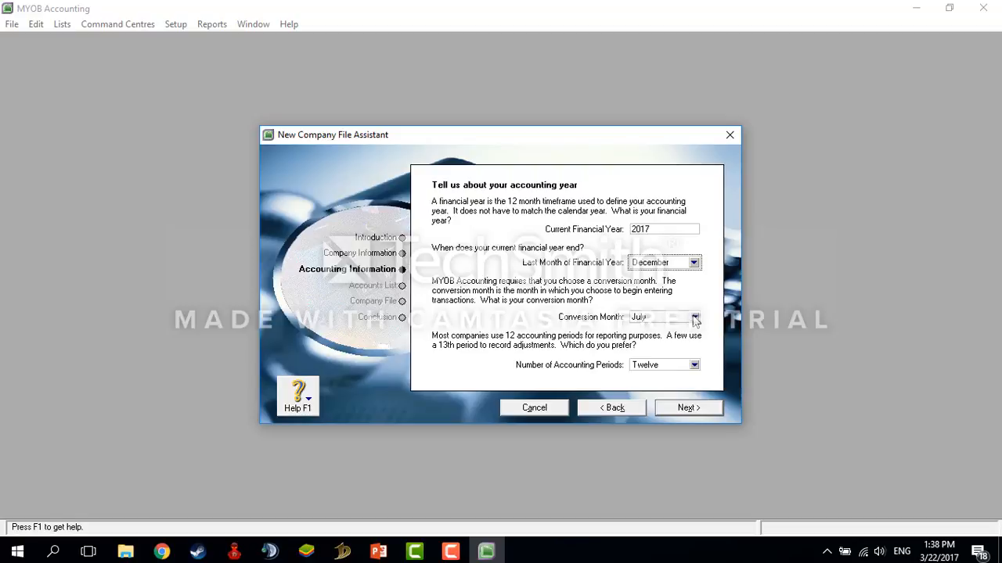
click(695, 319)
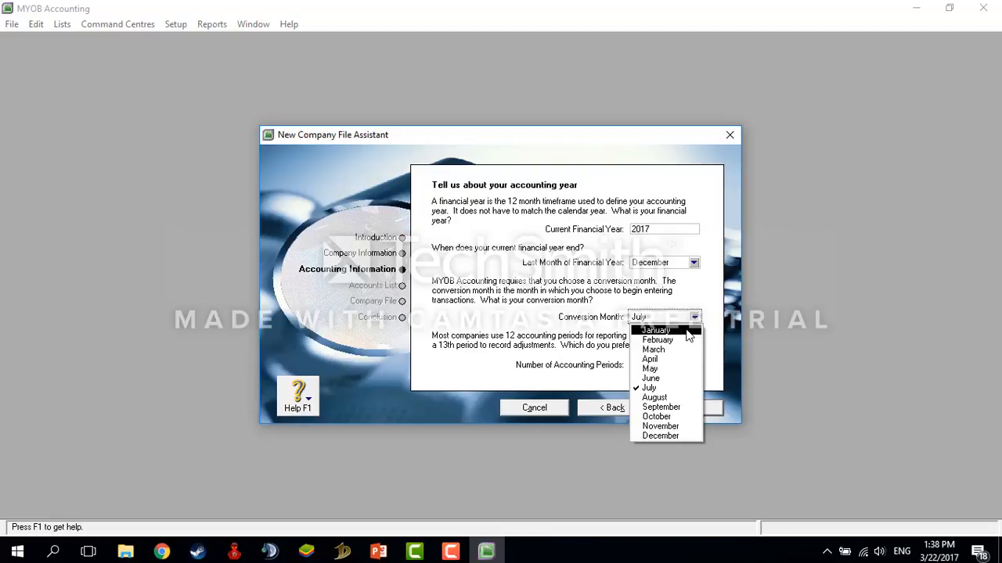
click(687, 331)
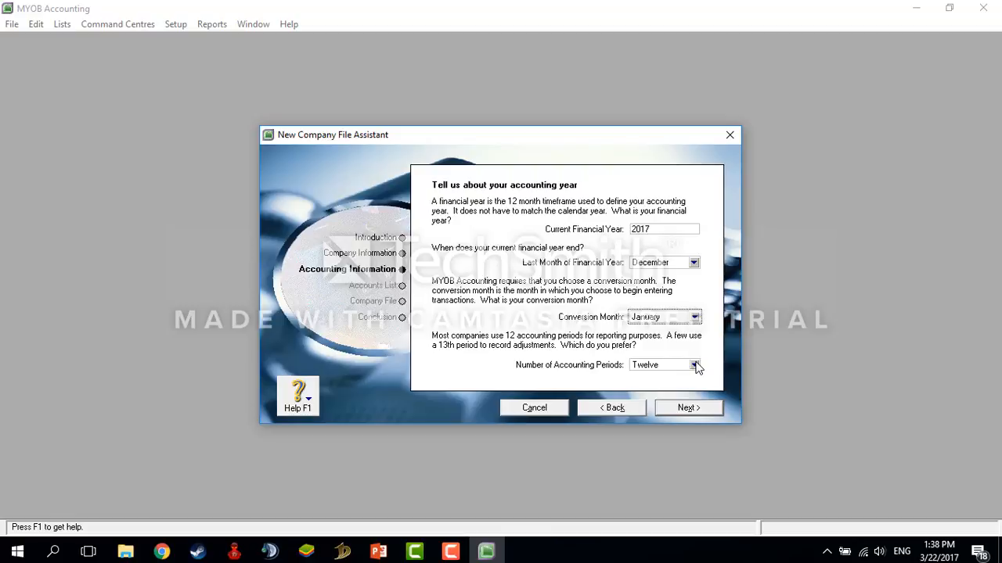
click(694, 366)
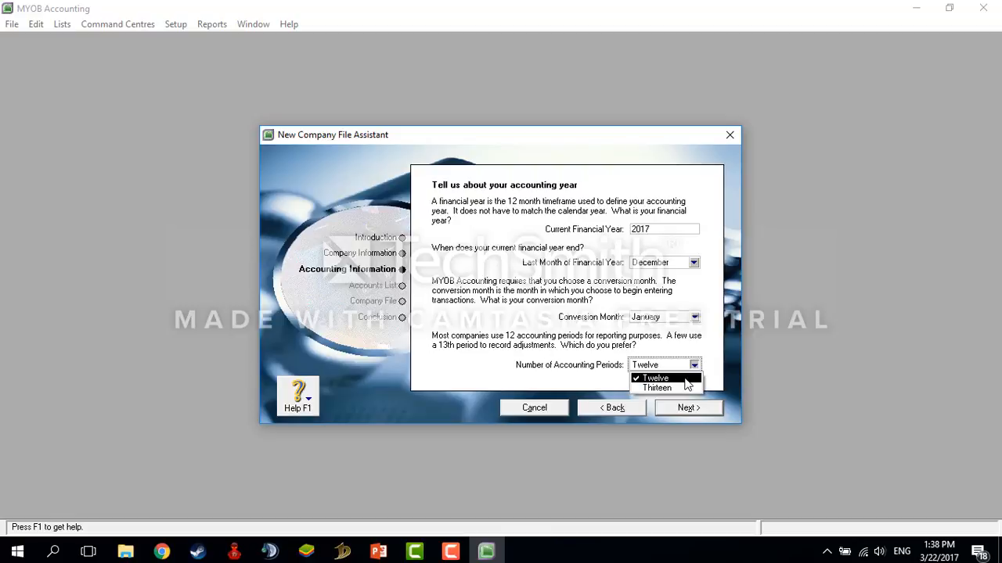
click(686, 379)
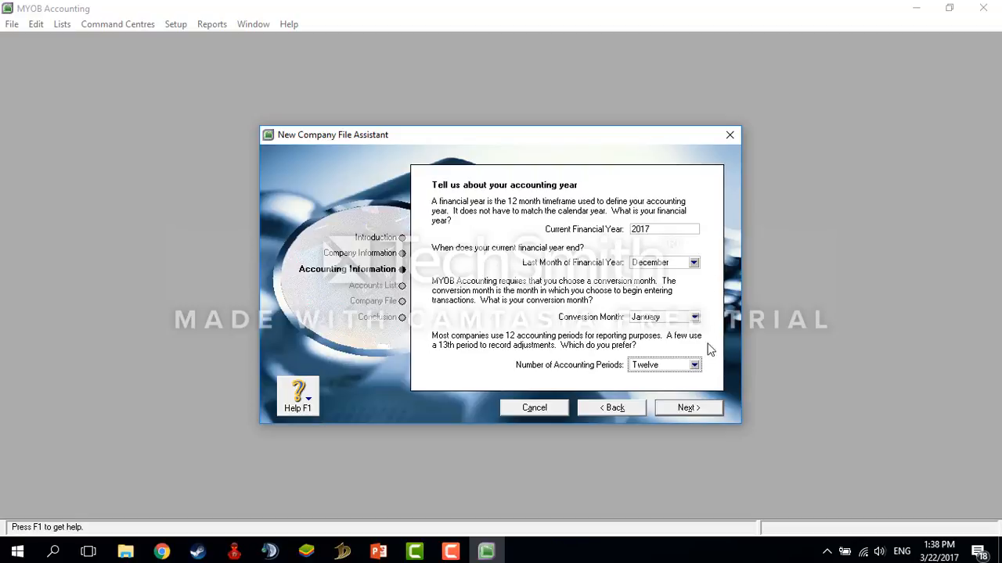
click(686, 408)
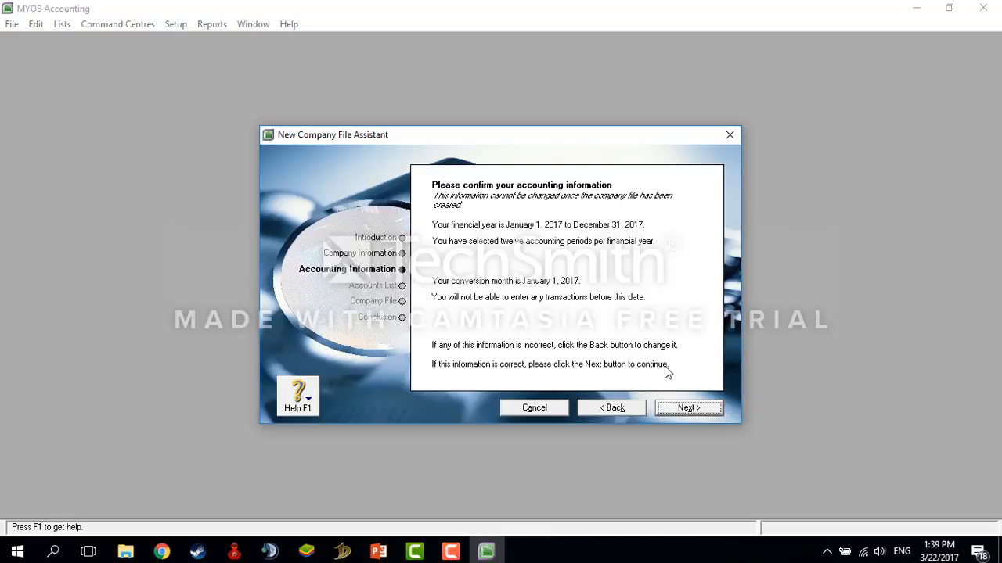
click(669, 410)
Step: Accept the summary and choose 'I would like to build my own accounts list'
click(668, 408)
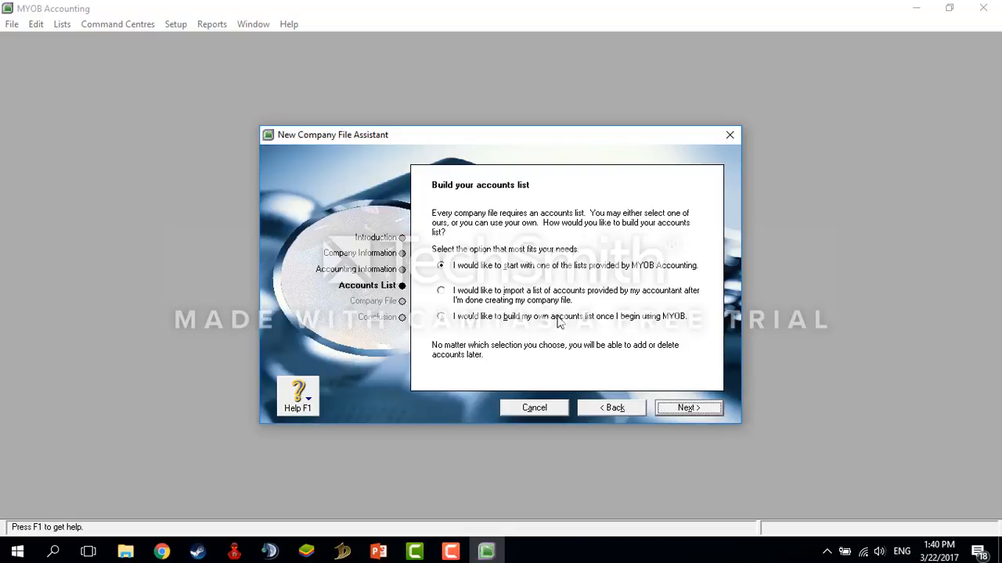
click(559, 319)
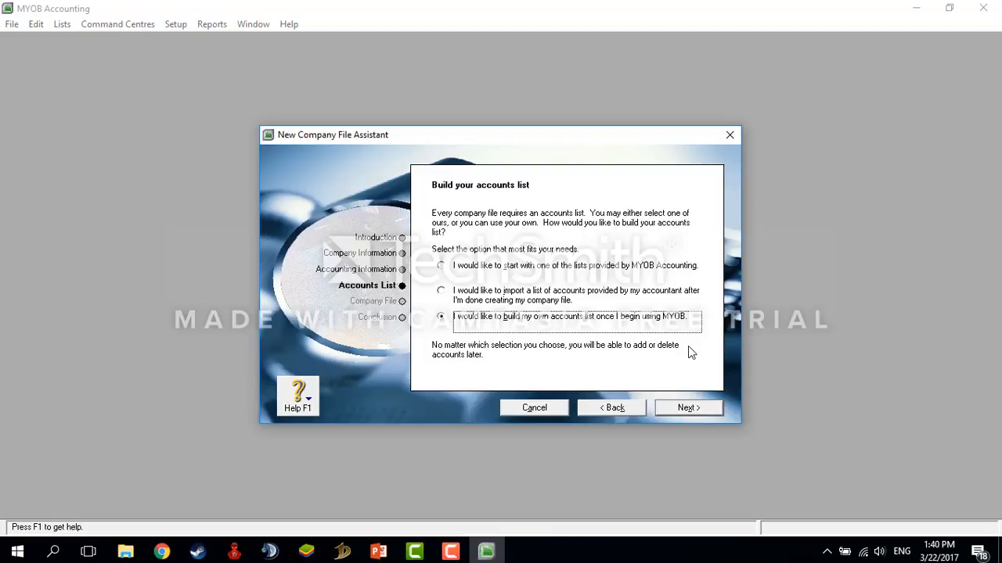
click(685, 409)
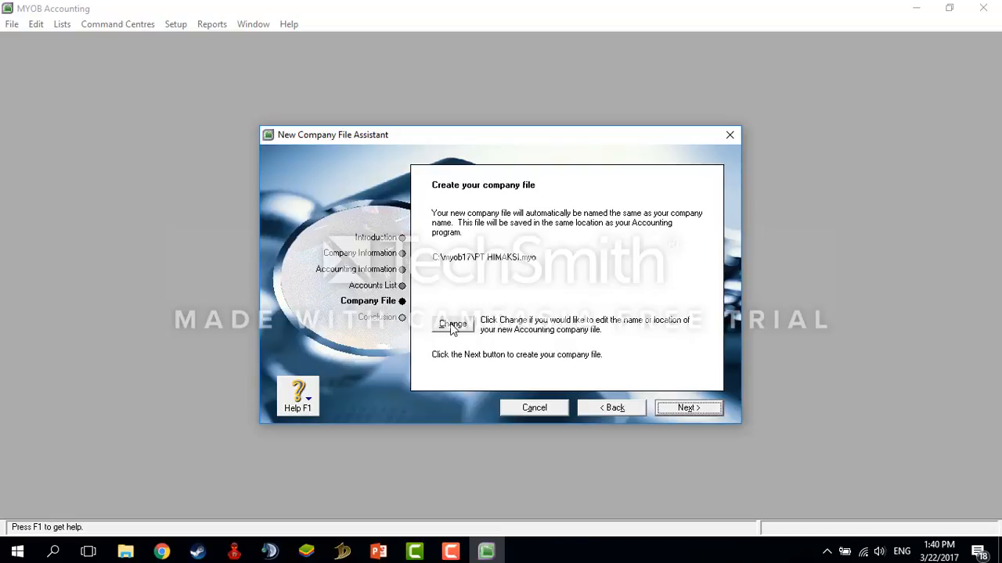
Step: Relocate the company file to C:\MYOB PT HIMAKSI and create it
click(452, 325)
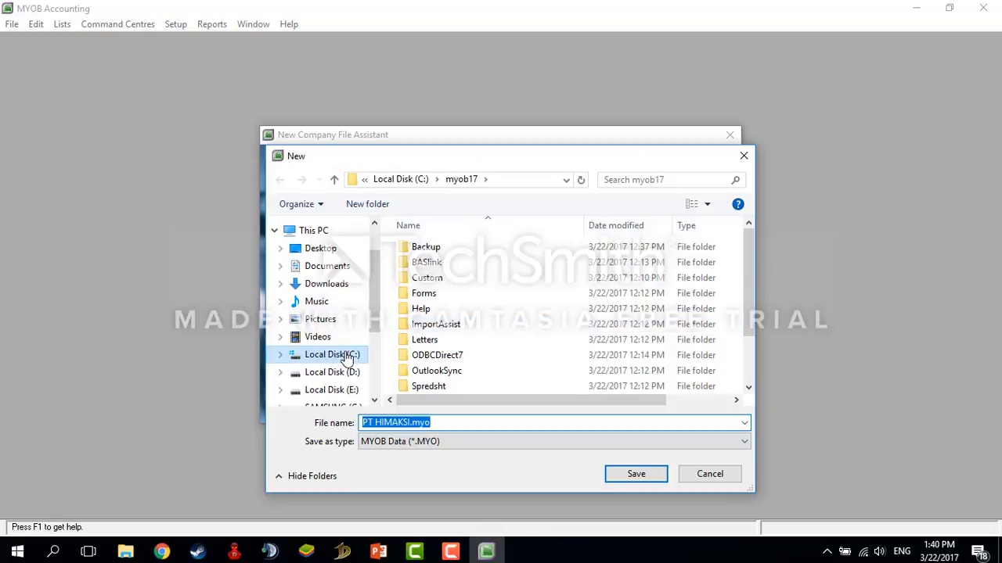
click(348, 357)
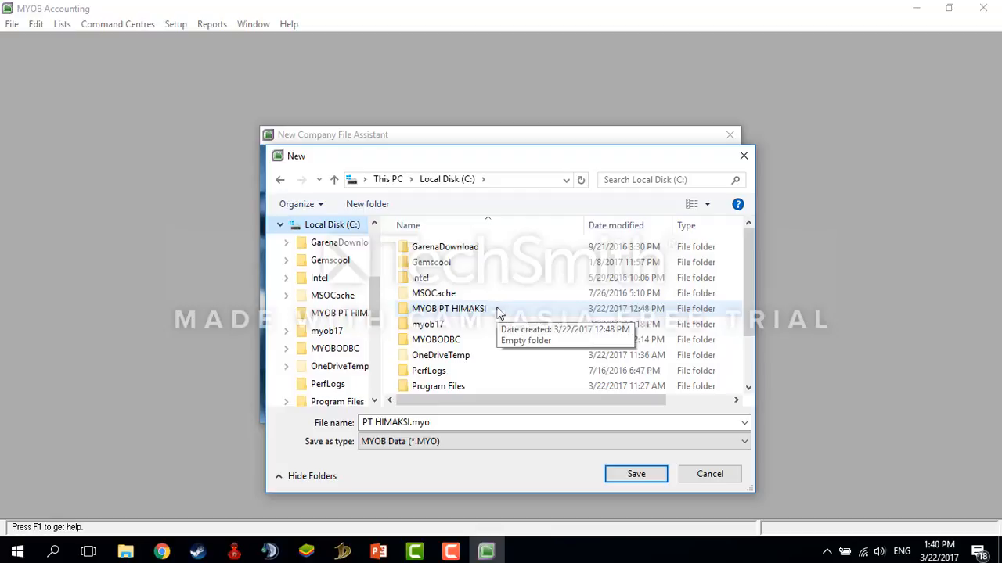
double_click(497, 311)
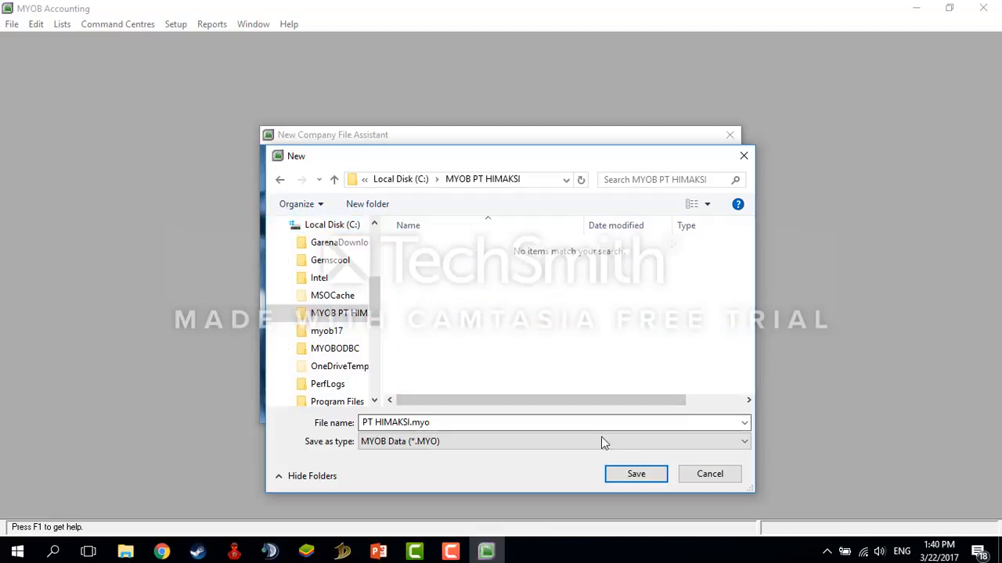
click(635, 475)
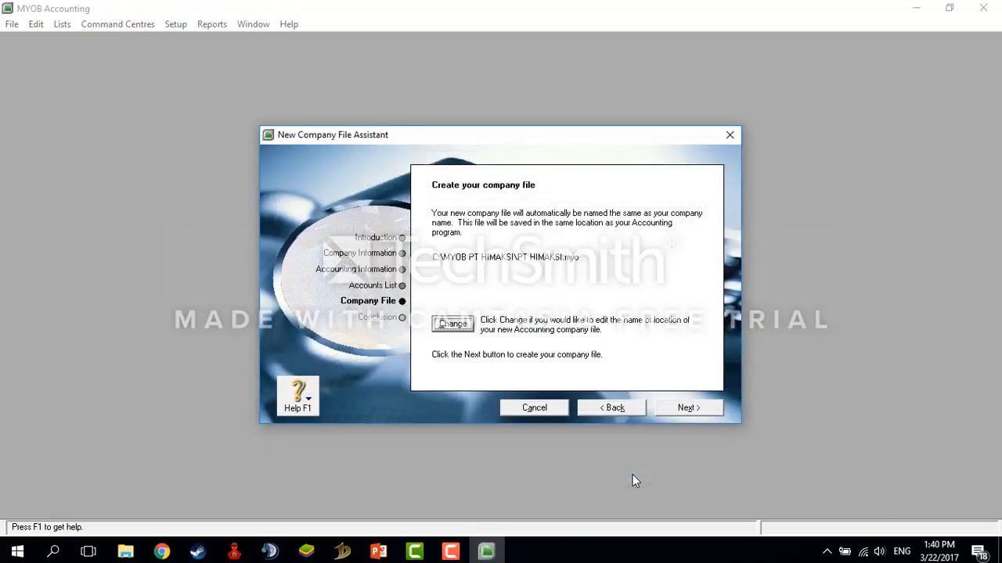
click(690, 409)
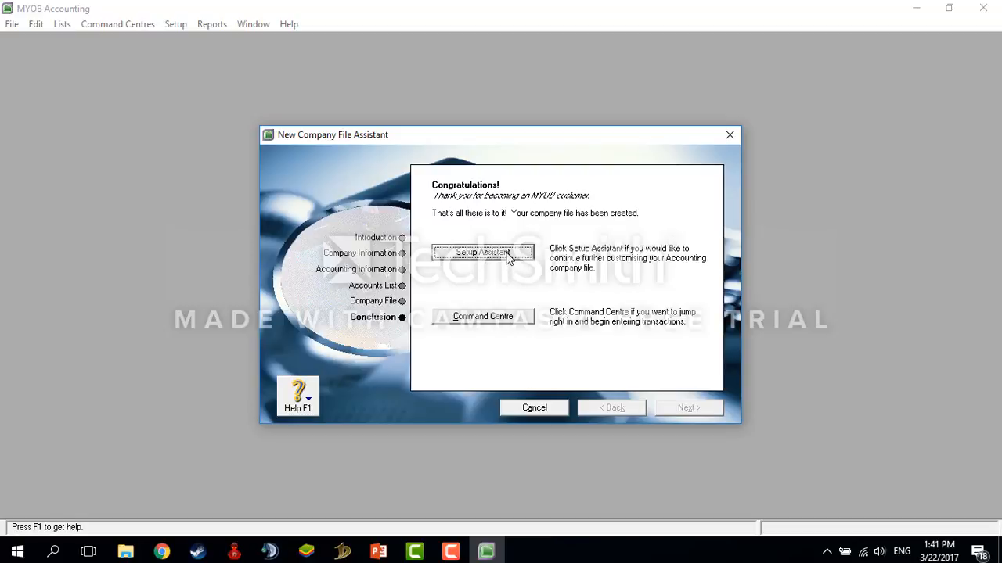
Step: Leave the Conclusion page via Setup Assistant and close it to reach the Command Centre
click(482, 253)
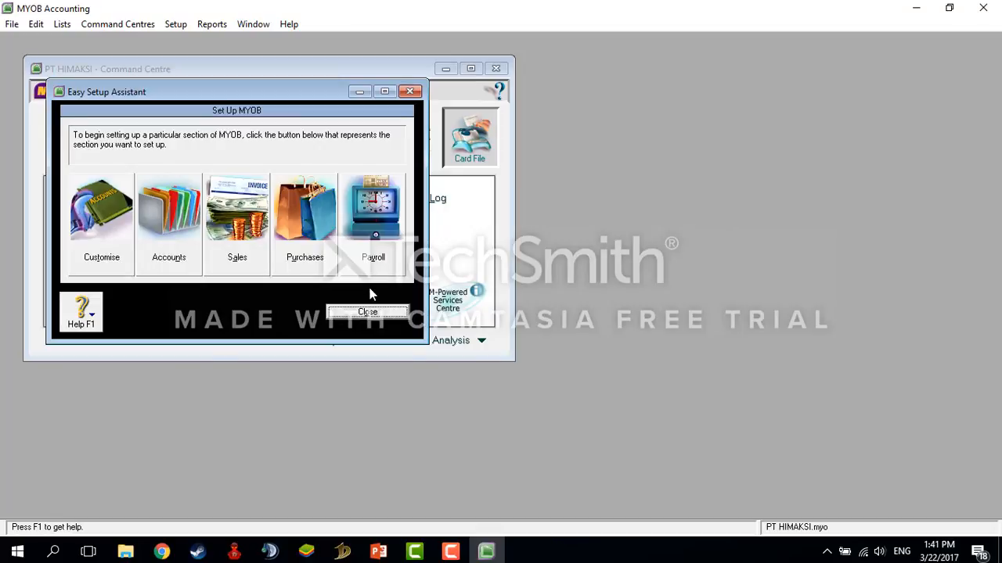
click(367, 312)
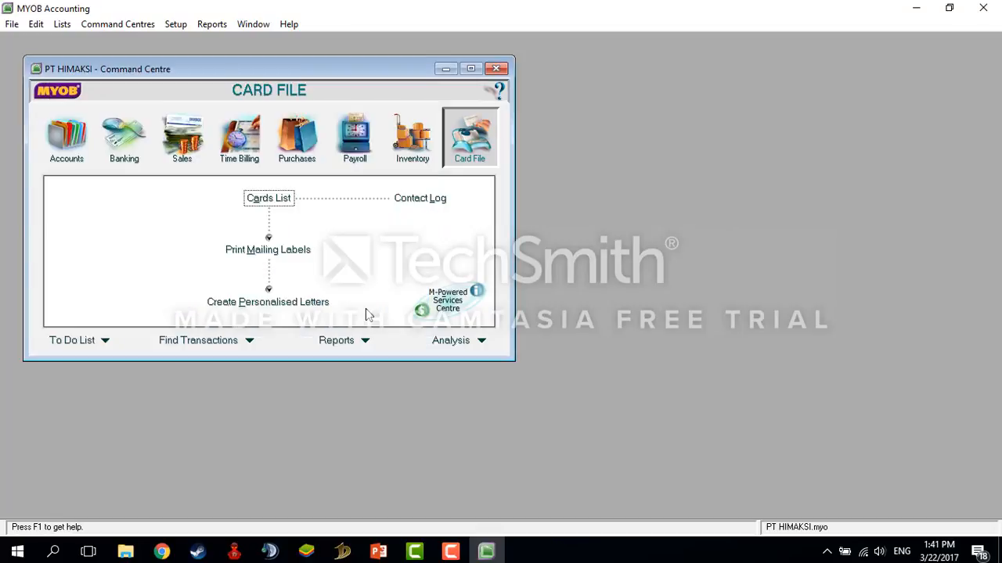
click(75, 139)
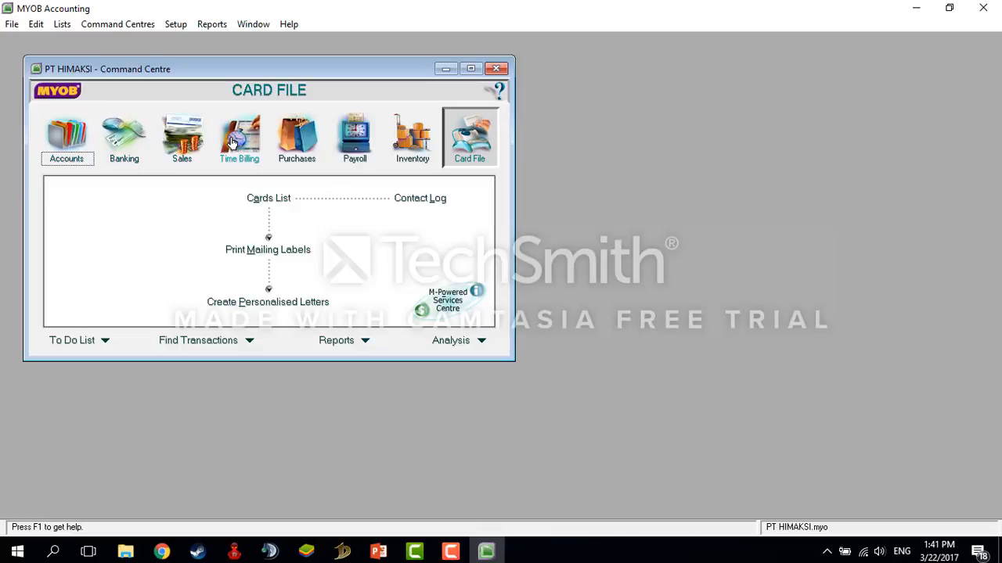
click(65, 149)
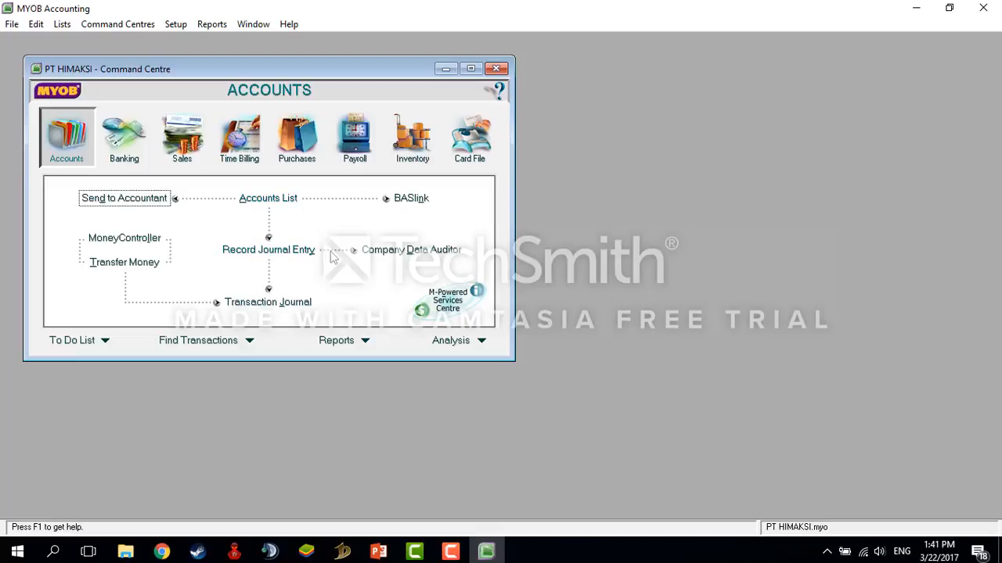
click(130, 141)
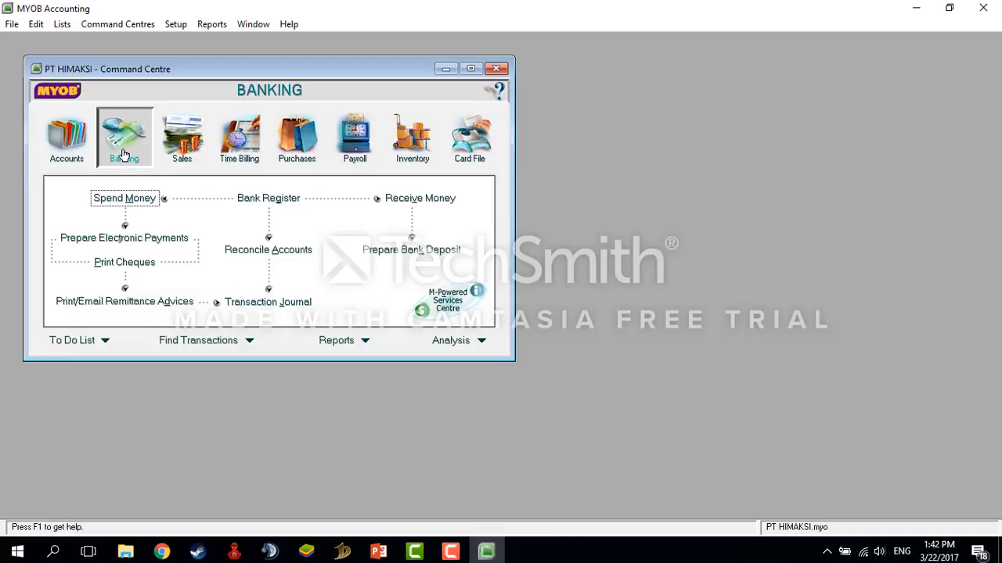
click(185, 147)
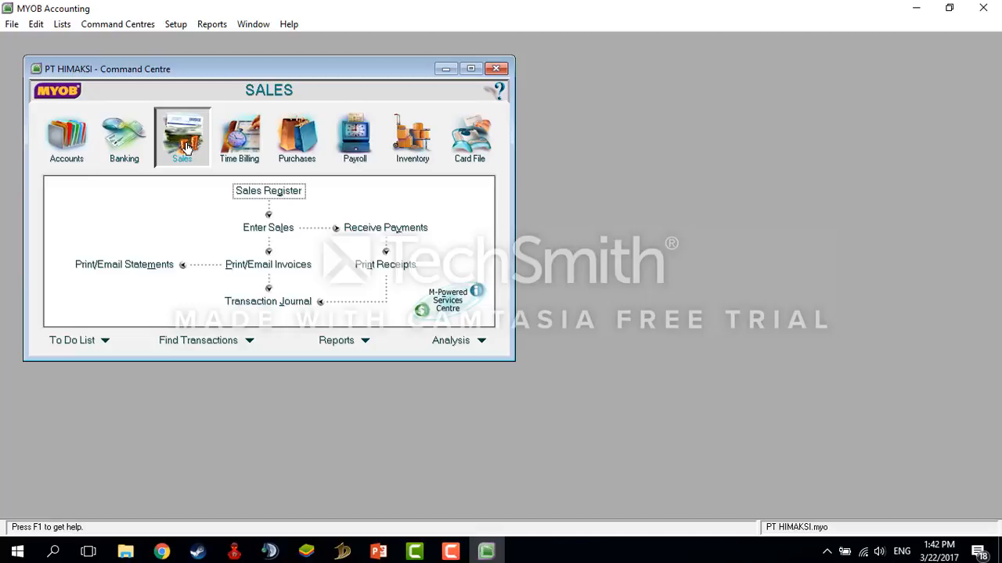
click(241, 143)
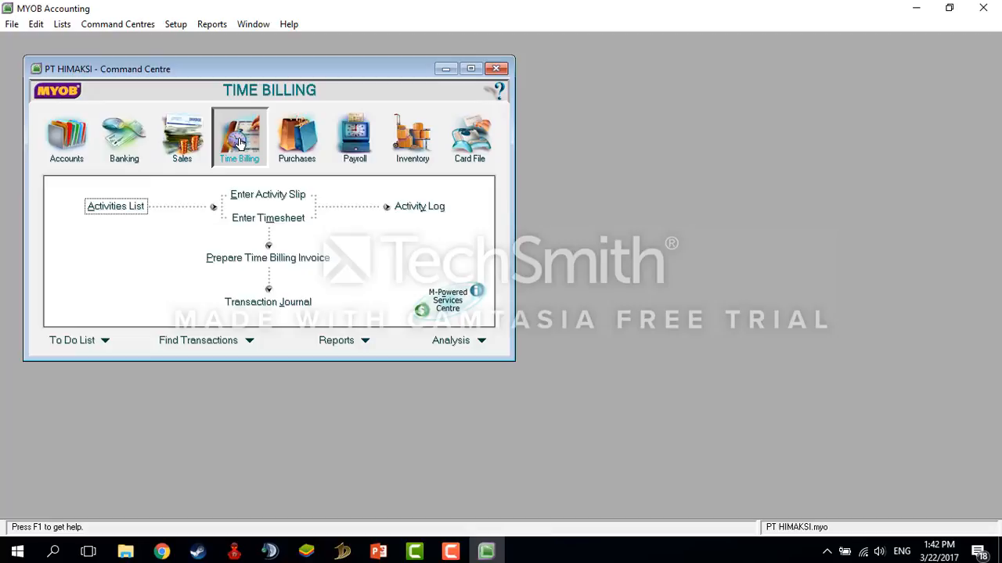
click(298, 141)
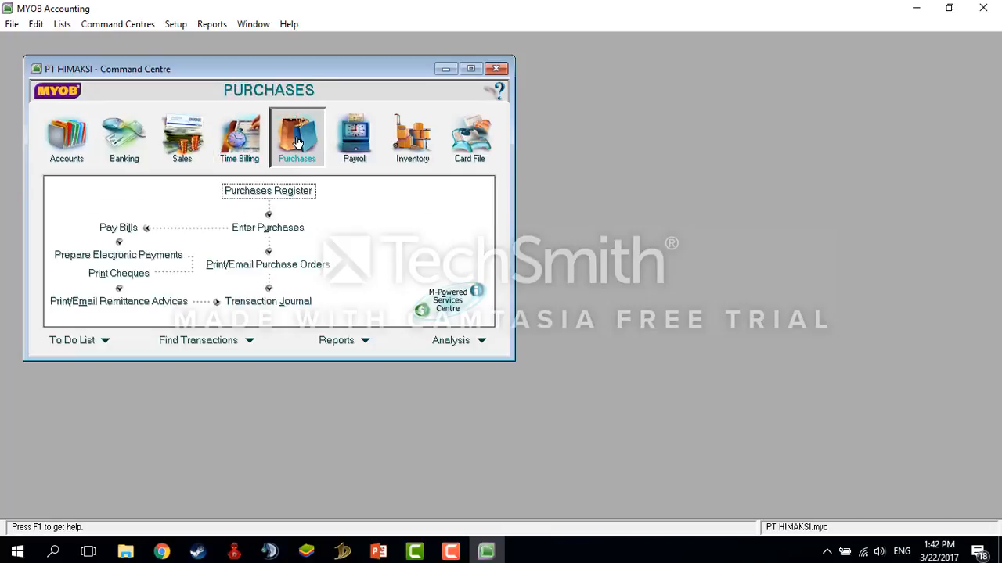
click(355, 141)
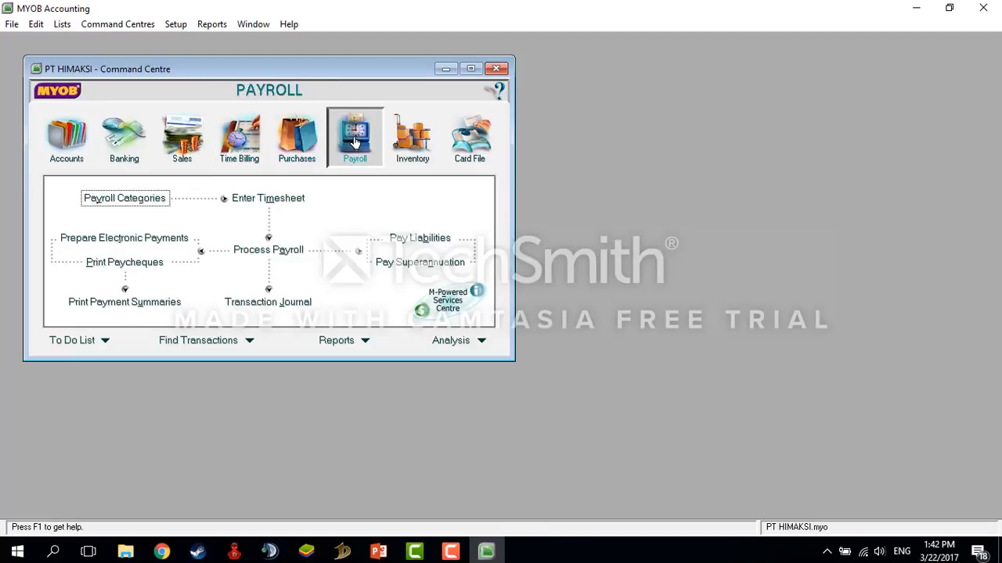
click(407, 141)
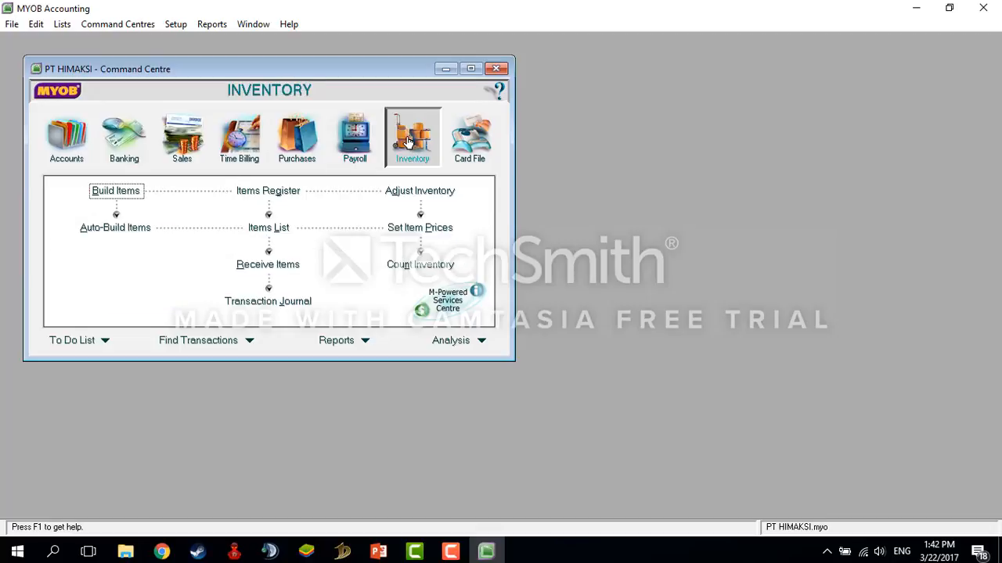
click(467, 138)
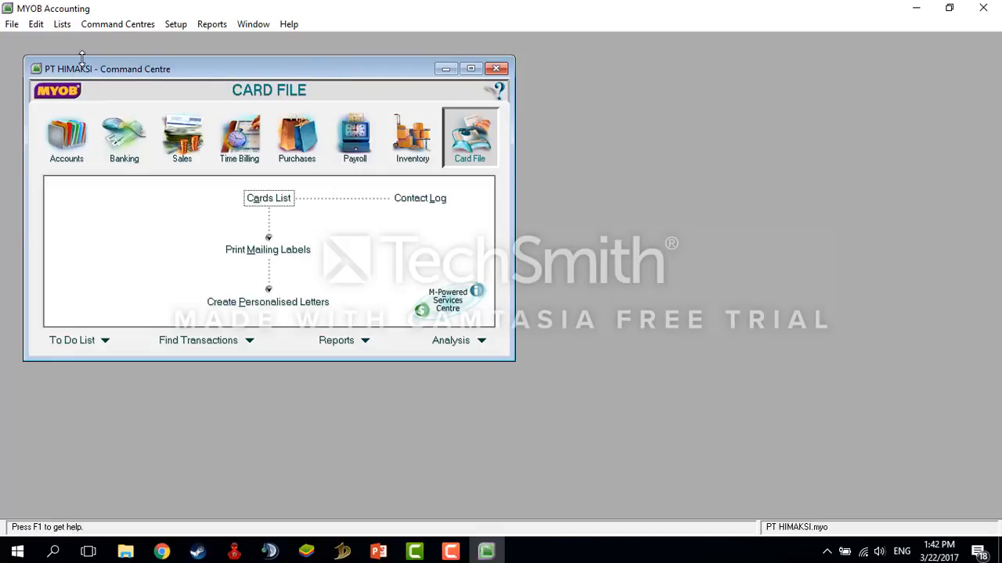
Step: Exit via File > Exit, agreeing to back up with default options as MYOB0322.ZIP
click(12, 25)
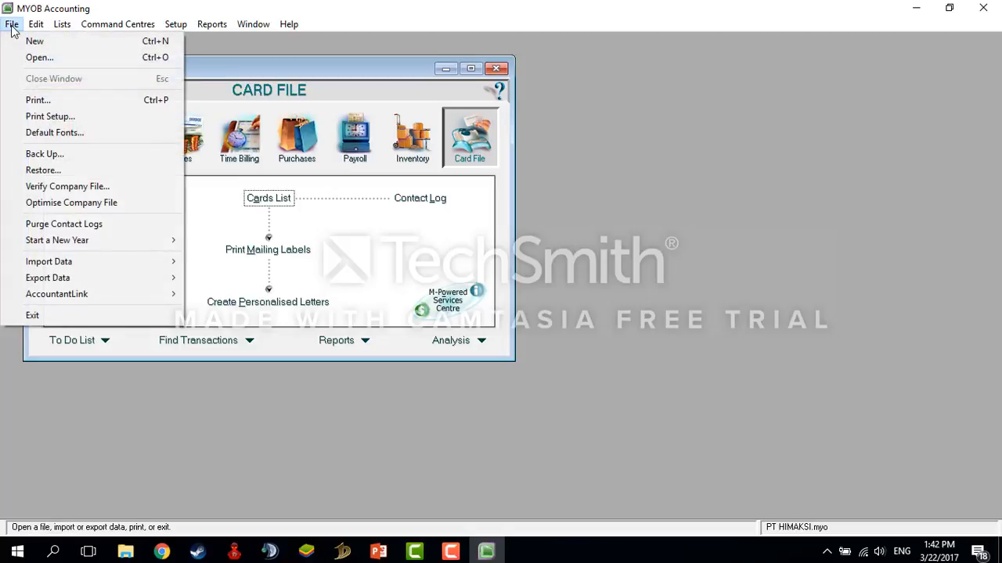
click(32, 317)
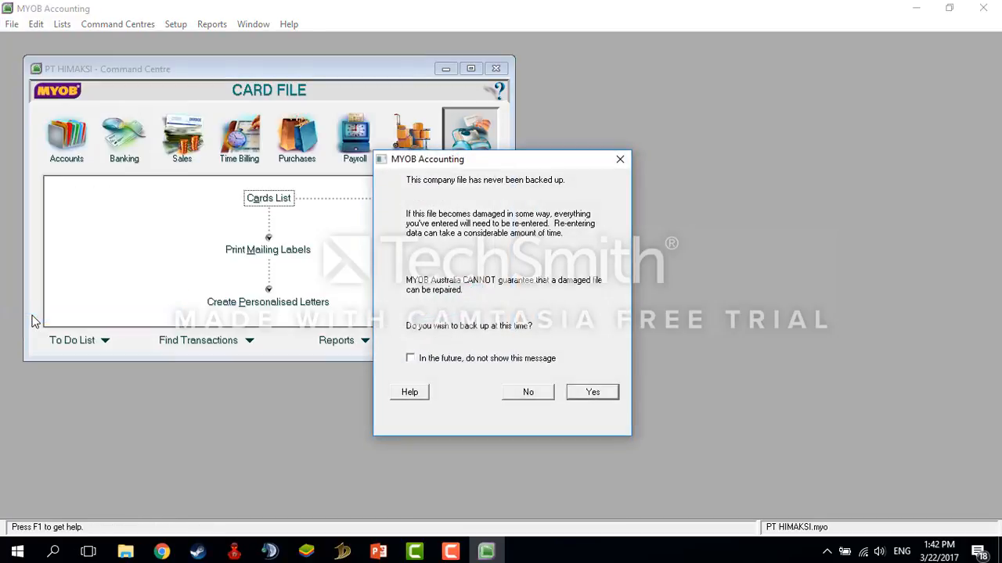
click(593, 393)
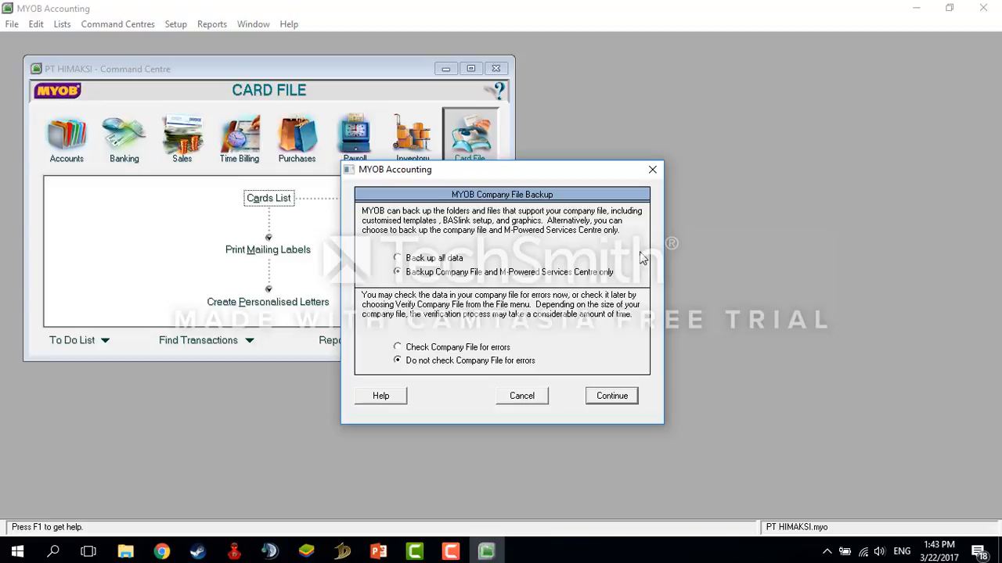
click(616, 395)
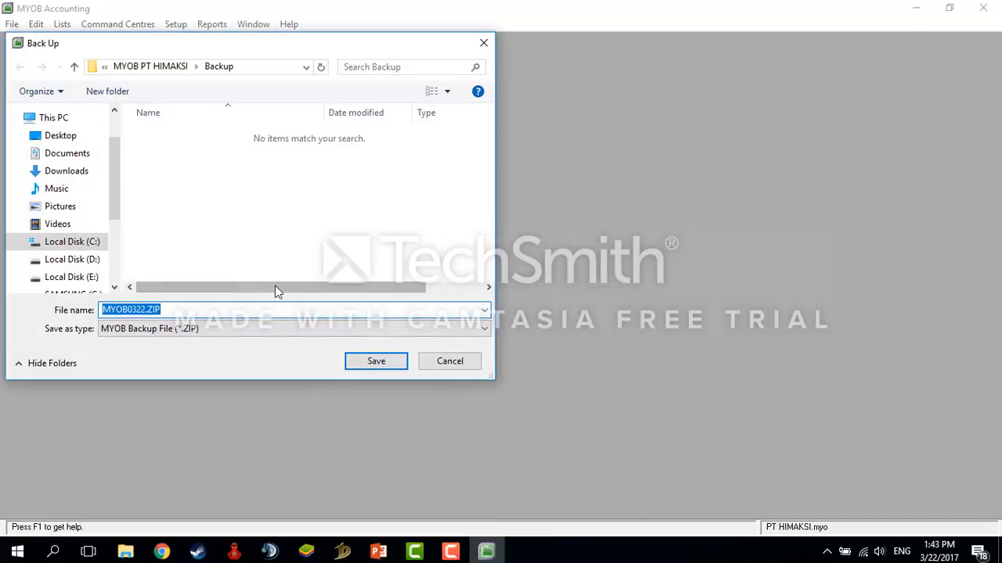
click(363, 364)
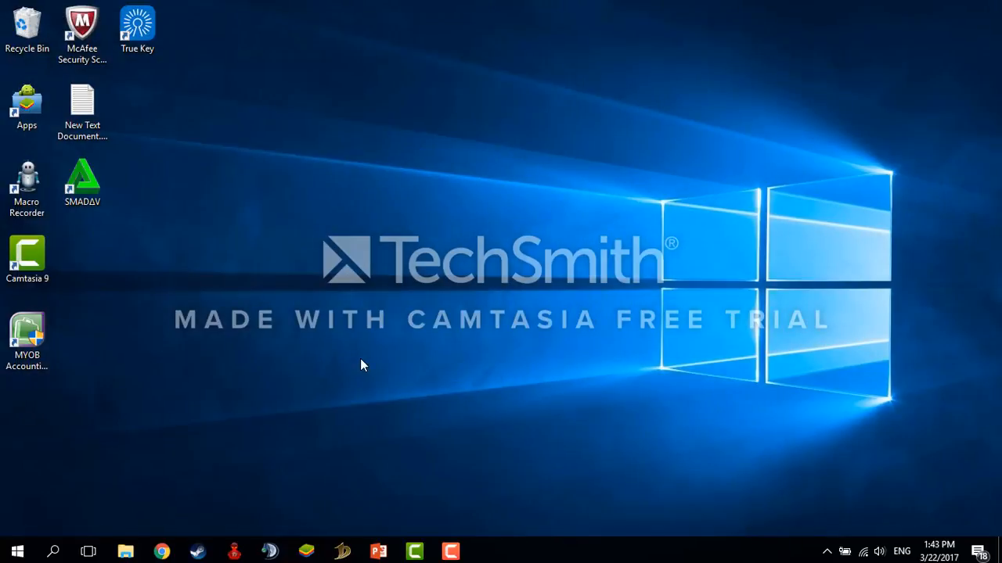